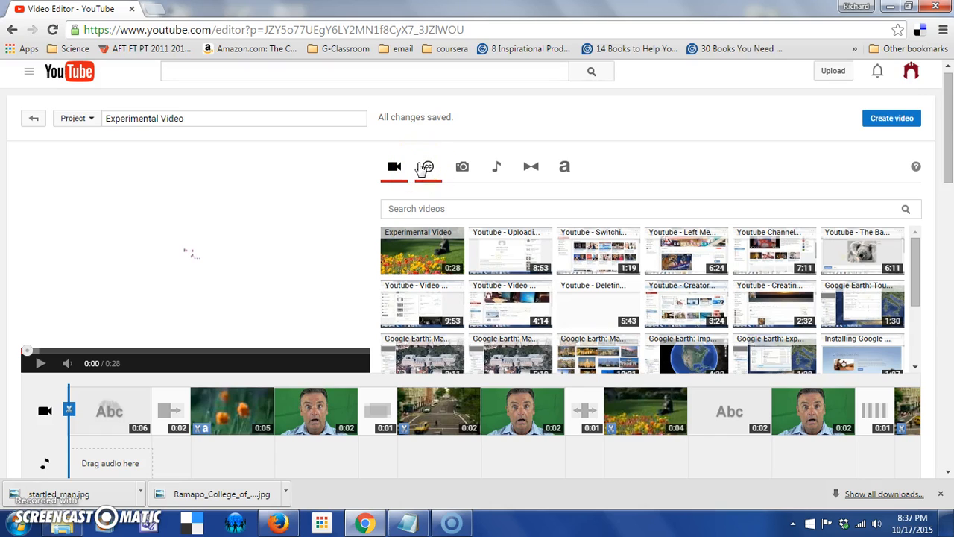
Open the audio library and look through the available music tracks.
click(95, 453)
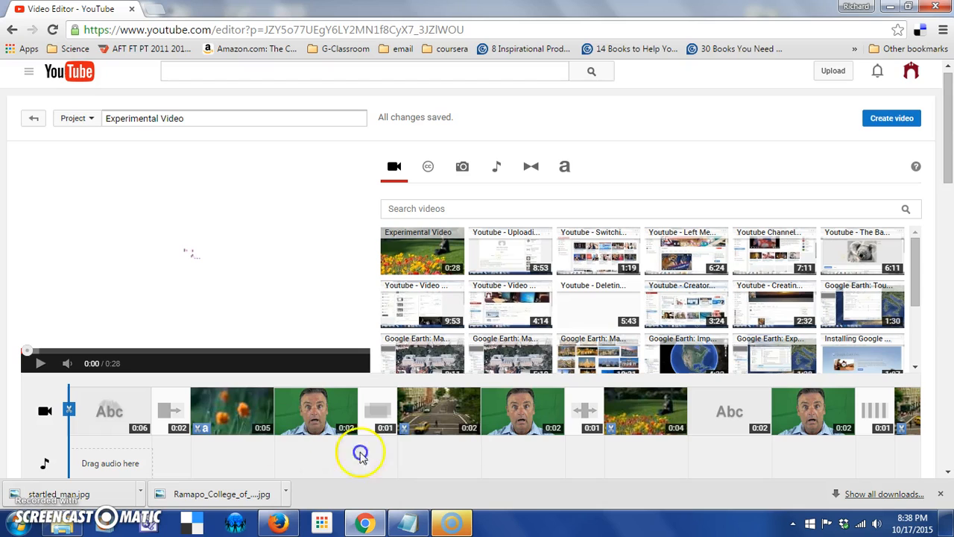
click(496, 168)
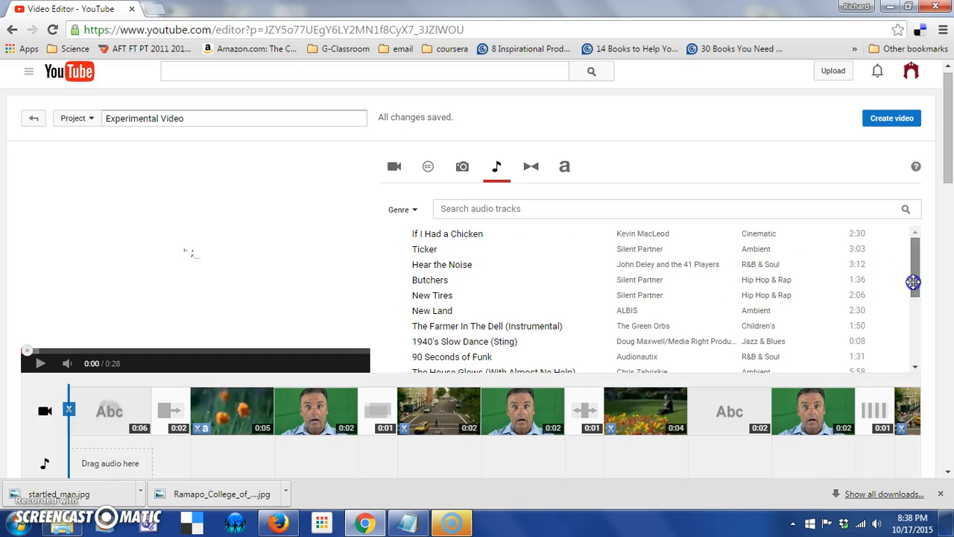
drag(915, 279, 915, 339)
scroll(915, 339, down, 5)
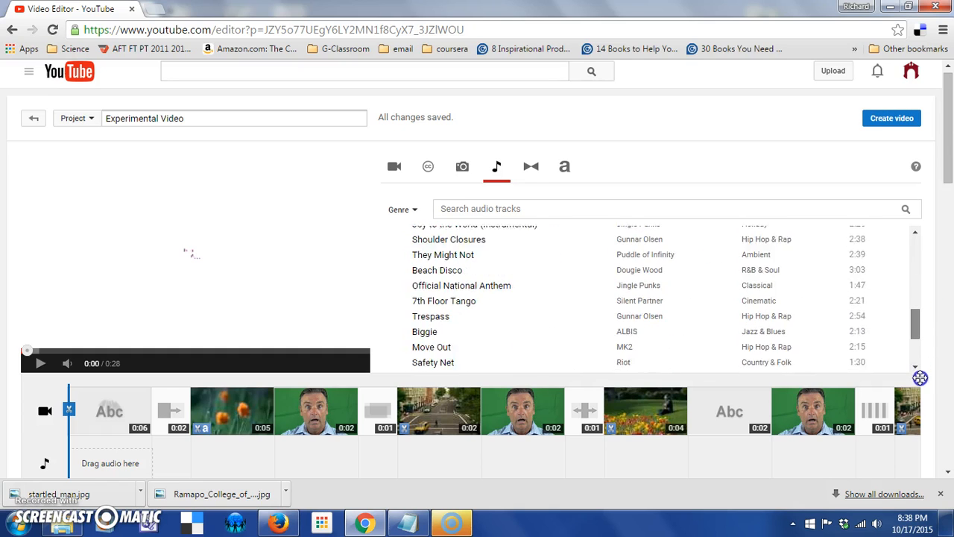
scroll(918, 361, up, 15)
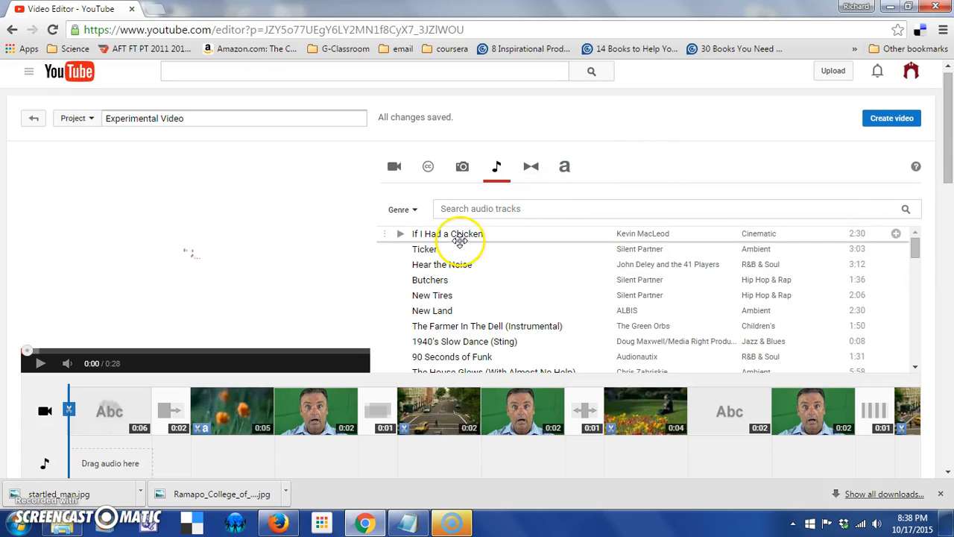
Play a short preview of the track If I Had a Chicken and pause it.
click(400, 235)
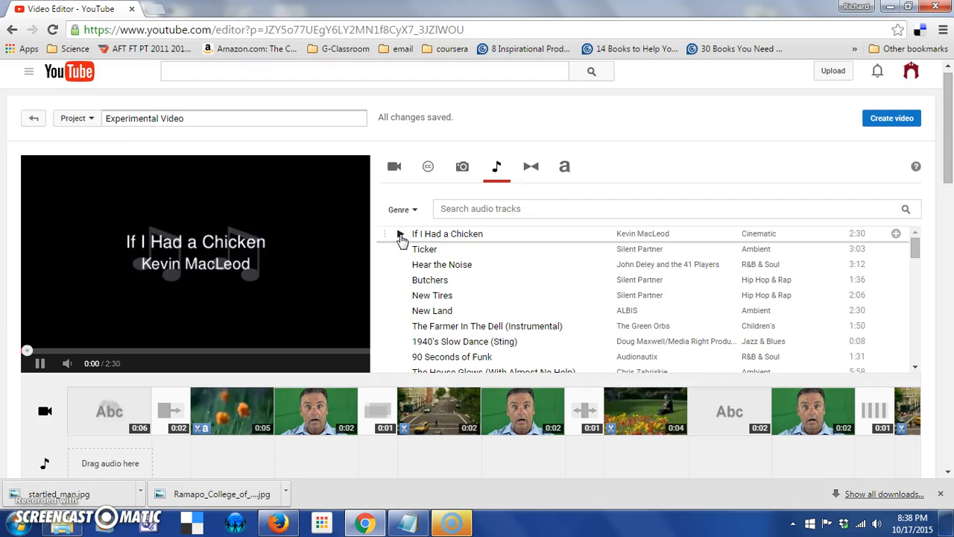
click(41, 365)
click(257, 452)
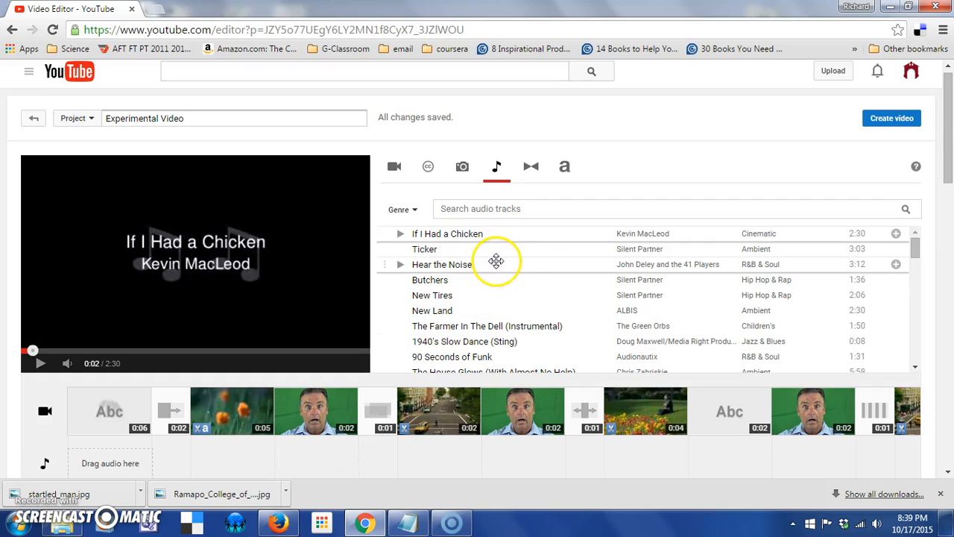
Add the track Hear the Noise to the project's audio timeline and open its audio adjustments with playback paused.
click(896, 265)
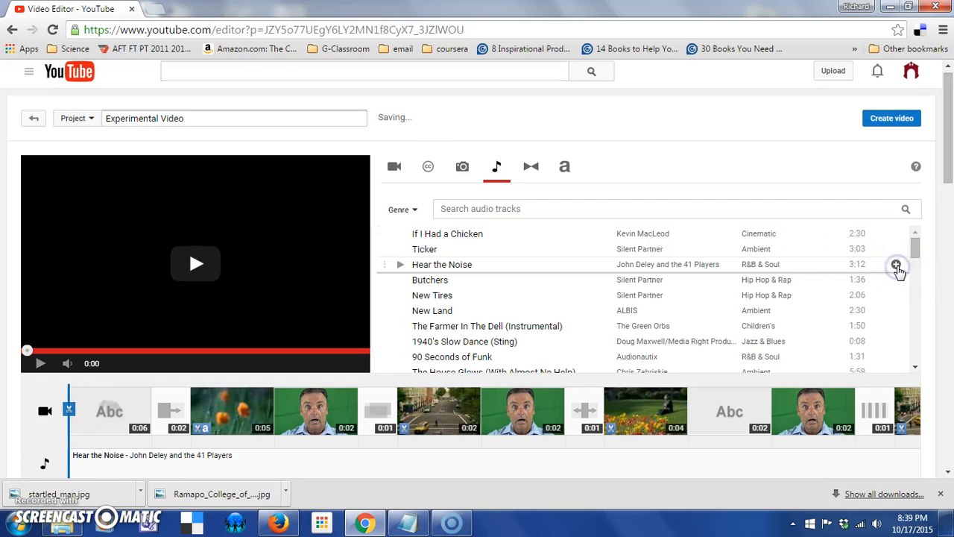
click(40, 363)
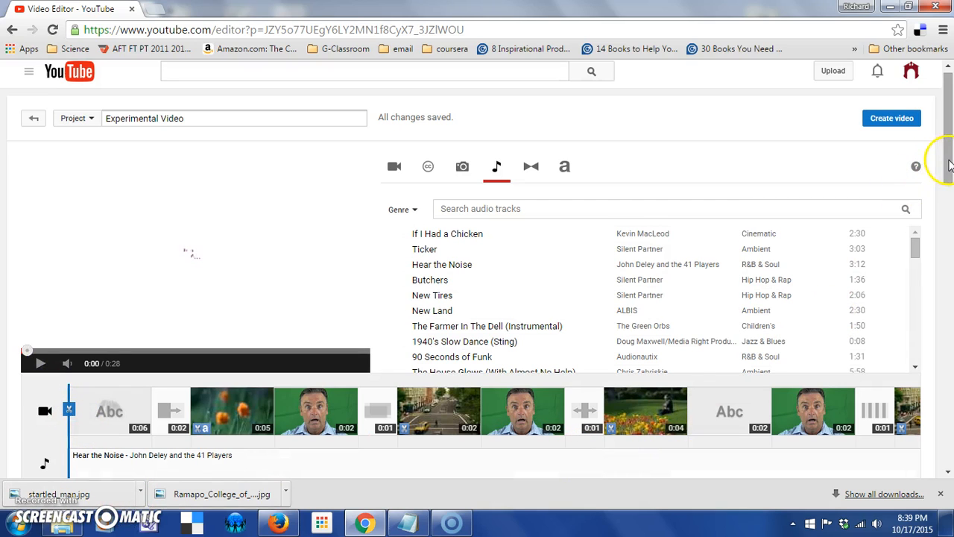
drag(951, 165, 951, 184)
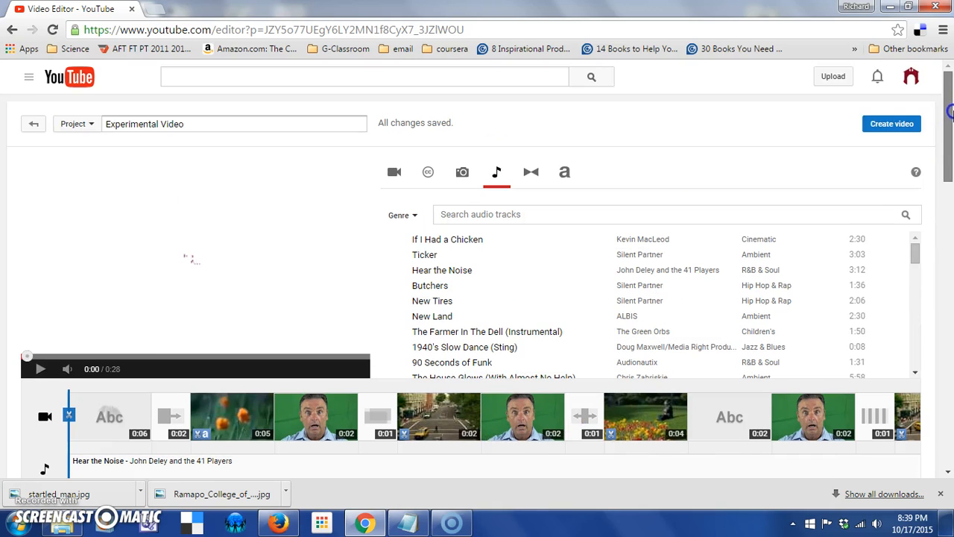
drag(946, 146, 950, 101)
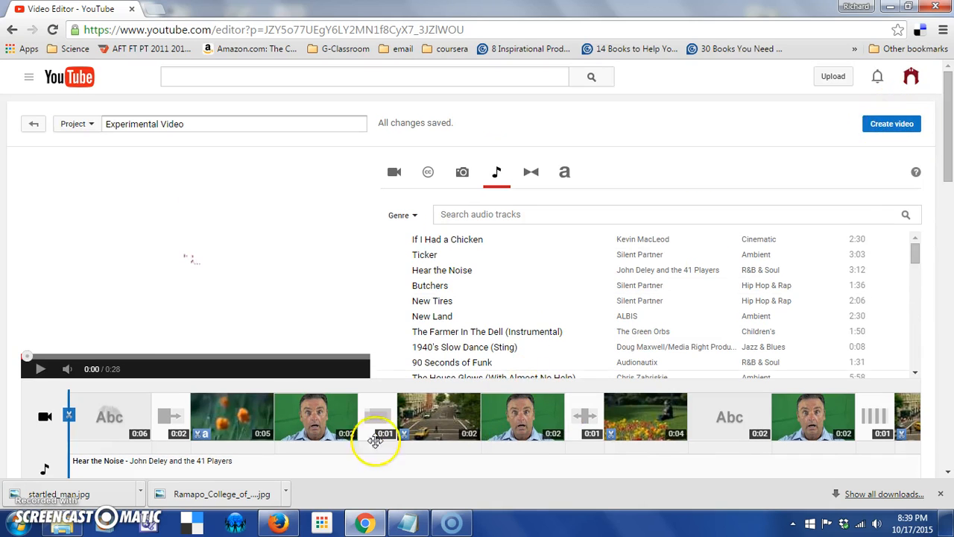
click(172, 467)
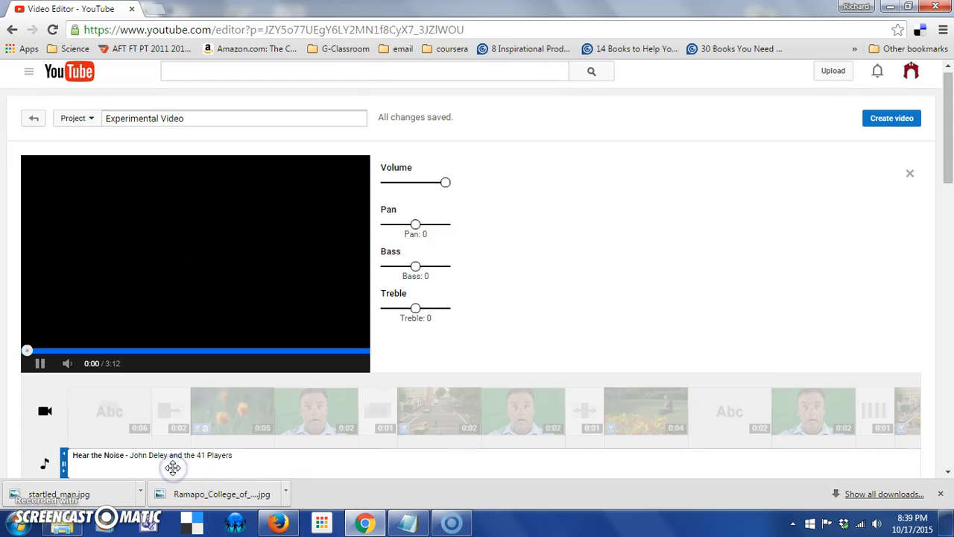
click(38, 364)
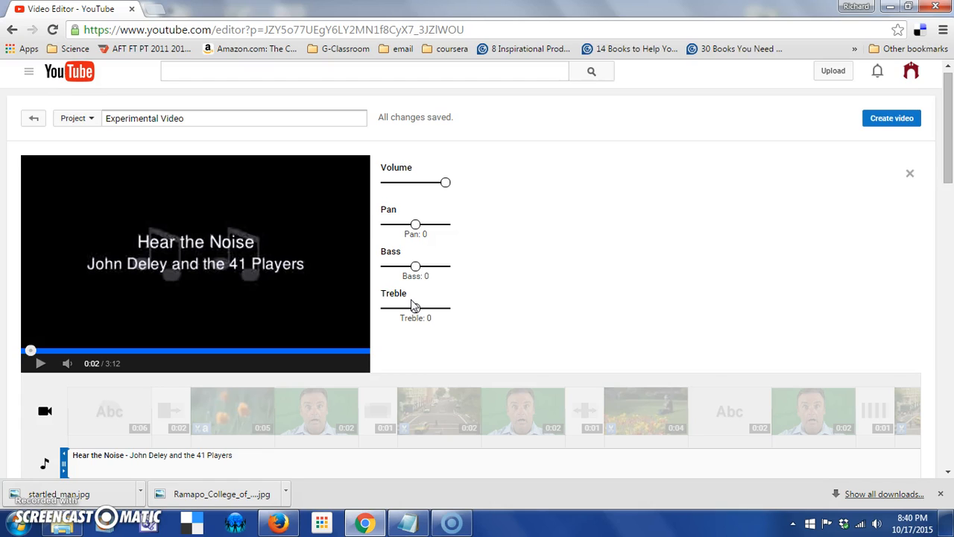
Try a pan of +10 on the Hear the Noise track, listen to it, and reset the pan to 0.
click(415, 226)
drag(415, 232, 450, 233)
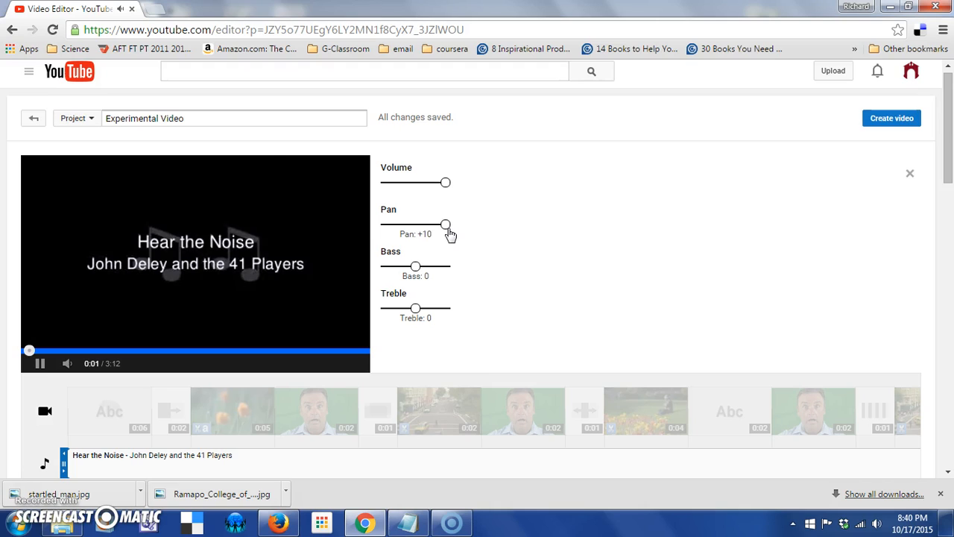
click(39, 363)
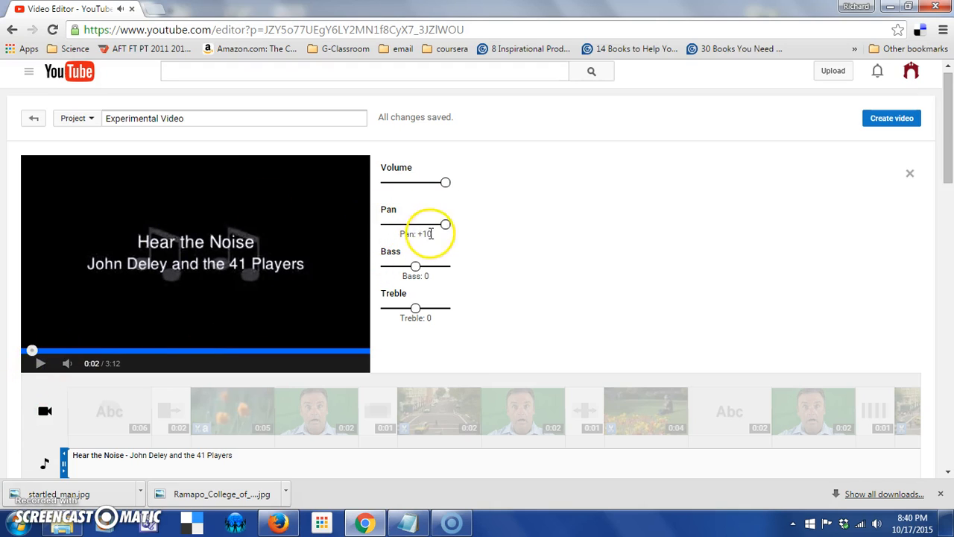
drag(445, 224, 416, 225)
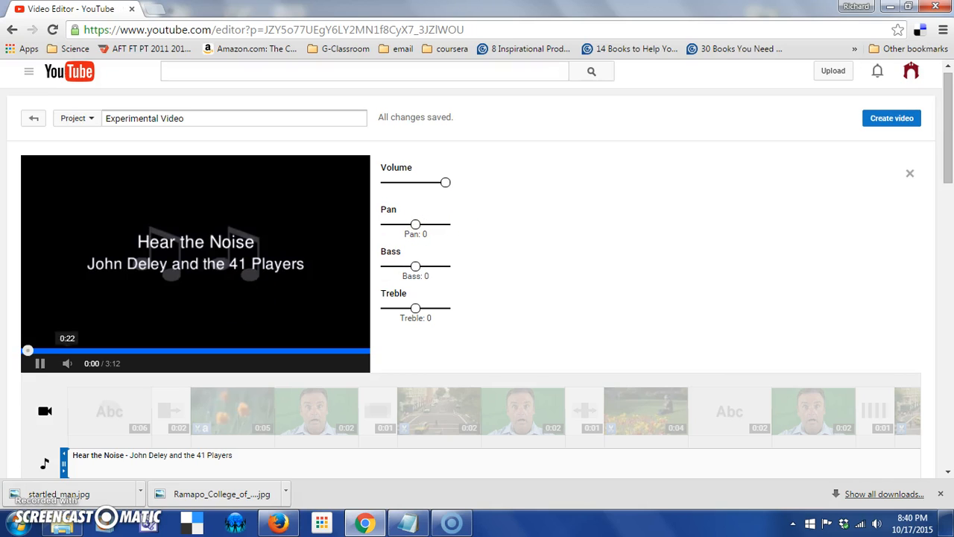
click(40, 363)
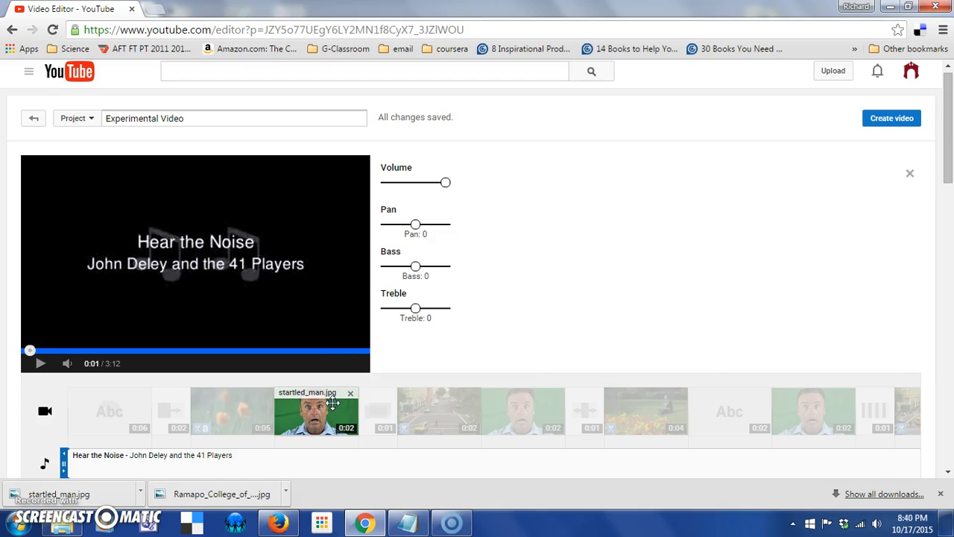
Lower the volume of the Hear the Noise track to near its minimum and pause playback.
drag(446, 183, 393, 186)
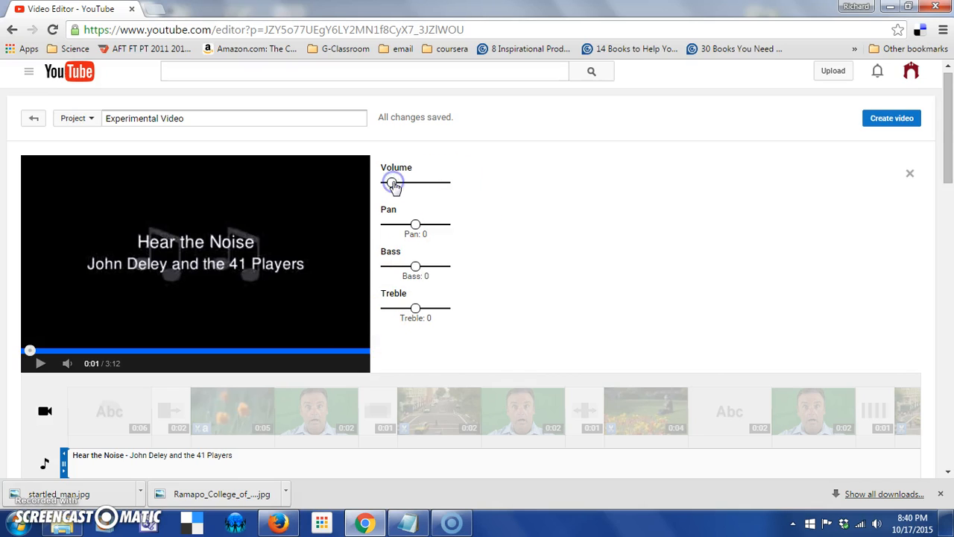
click(37, 367)
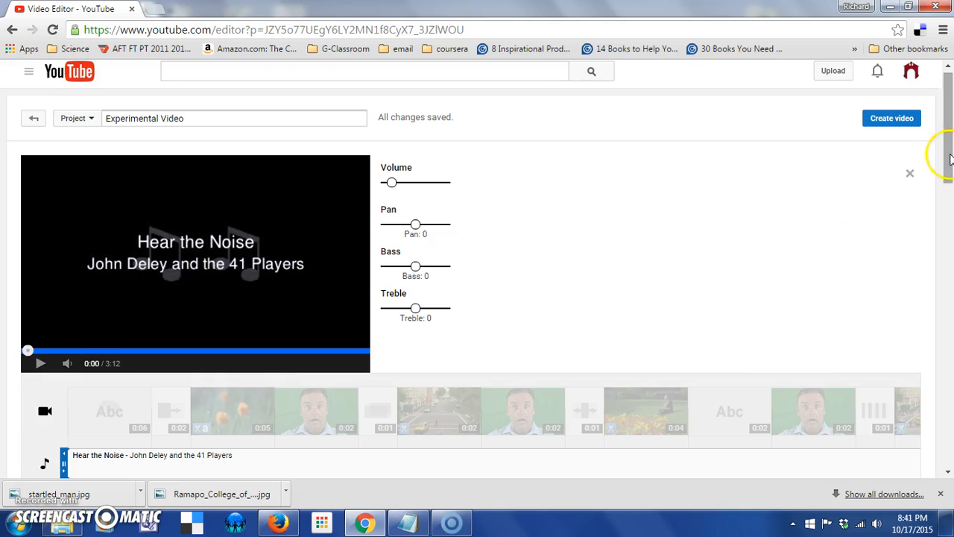
Trim the end of the Hear the Noise track to 0:29, in line with the last video clip, and pause playback.
drag(950, 159, 941, 222)
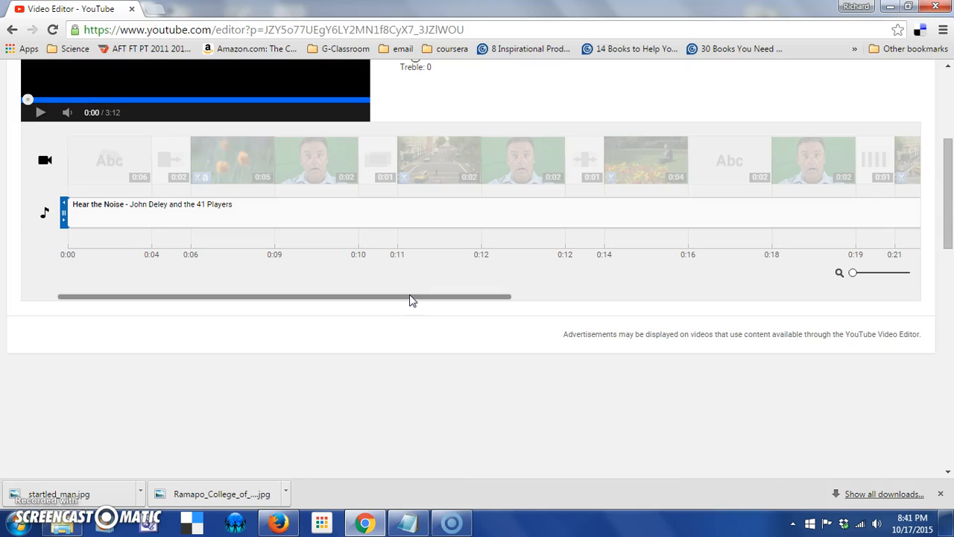
drag(409, 298, 796, 303)
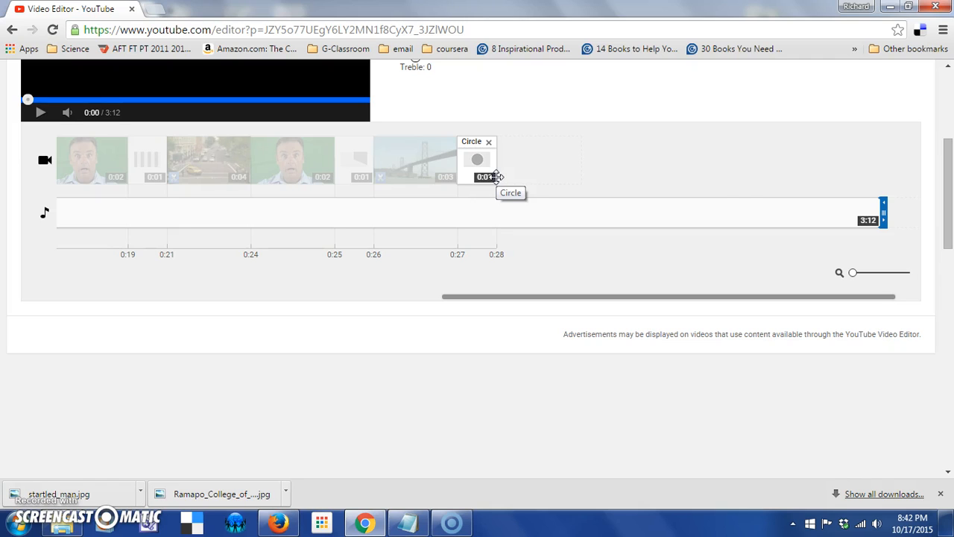
drag(883, 215, 502, 201)
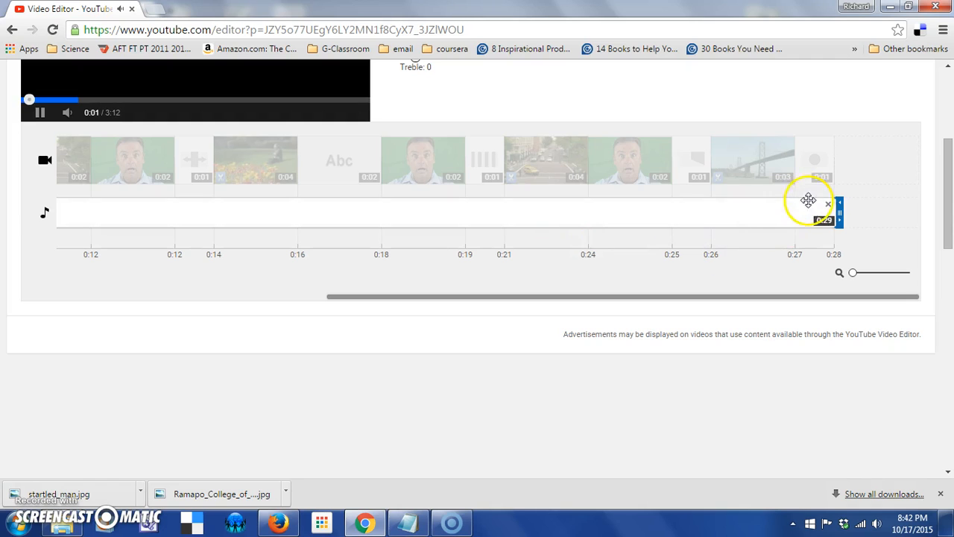
click(41, 113)
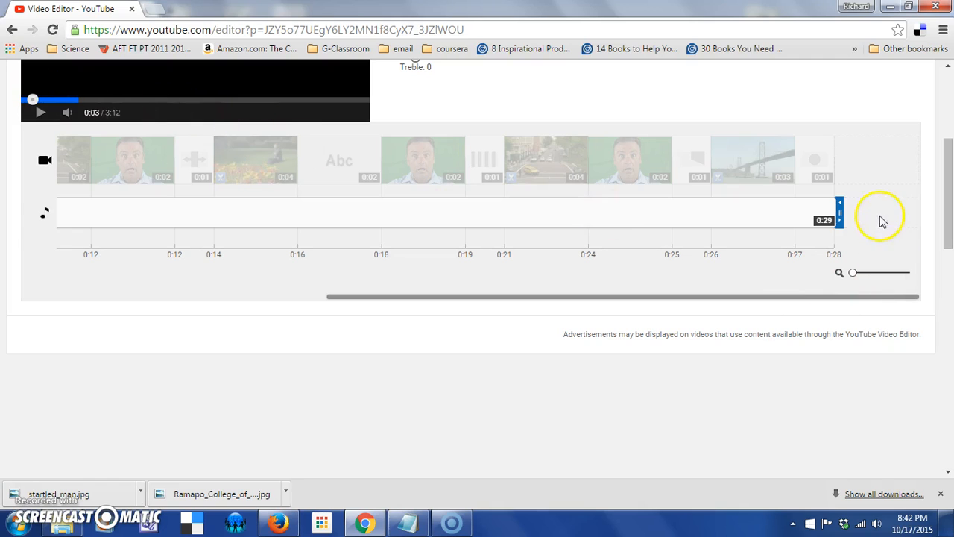
Shorten the Hear the Noise track to 0:19 so it ends with the third startled man image.
drag(842, 213, 469, 205)
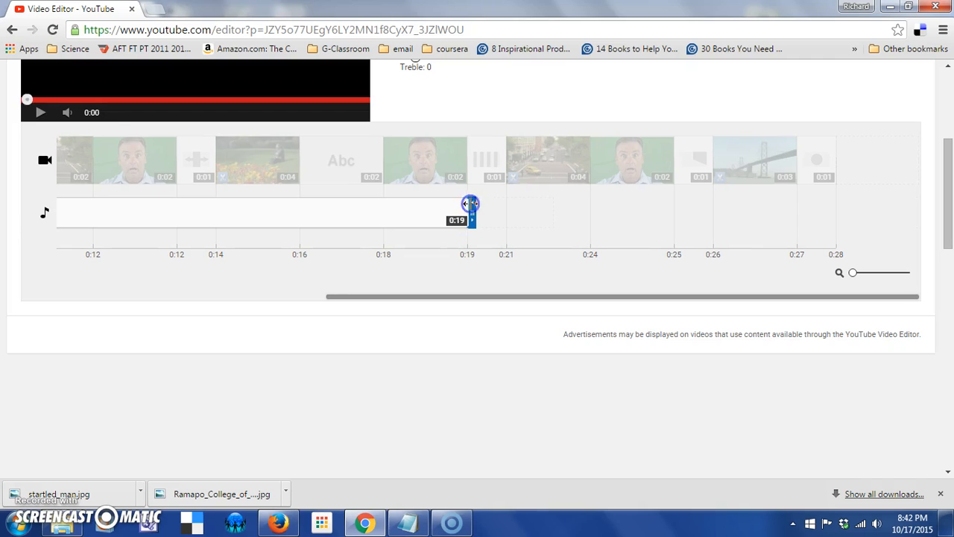
click(41, 113)
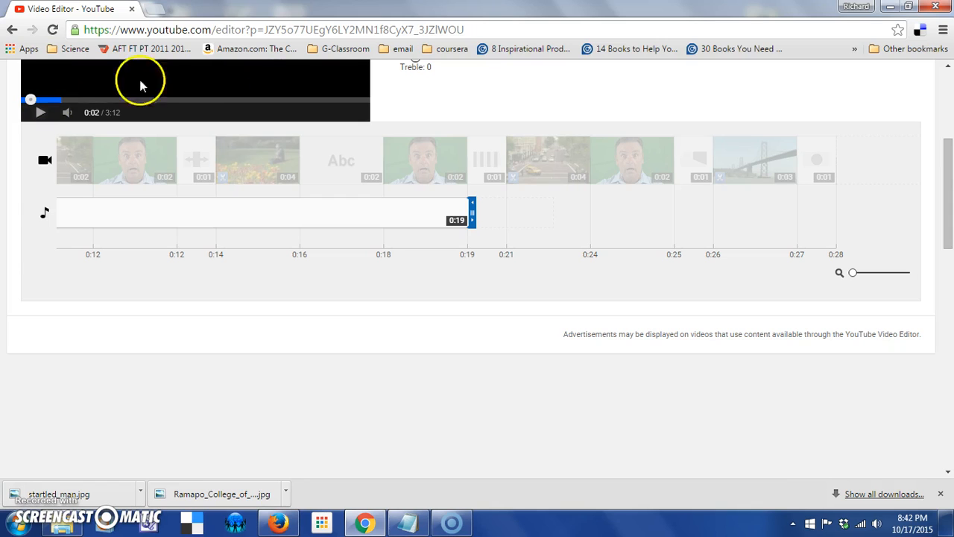
Add the track If I Had a Chicken to the audio timeline after Hear the Noise and pause playback.
drag(950, 179, 948, 142)
click(895, 234)
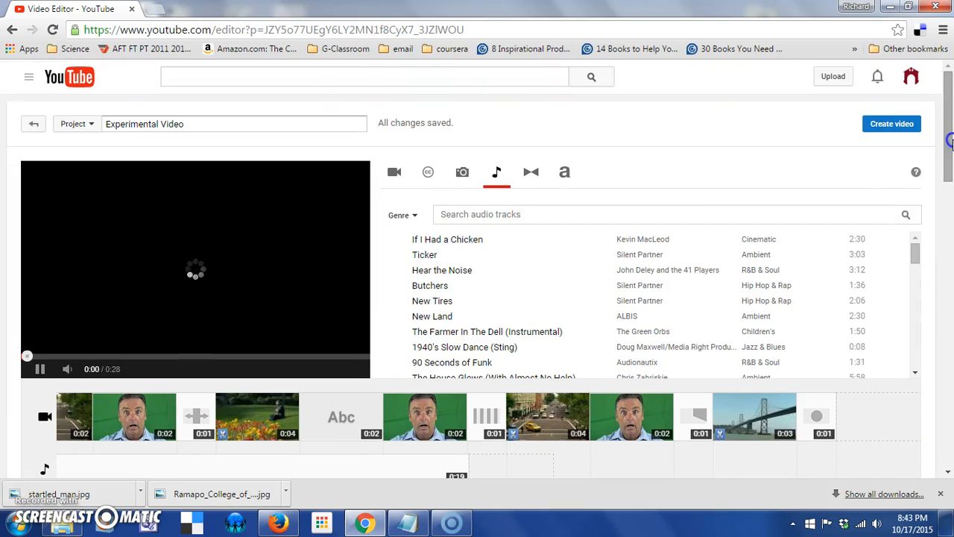
click(897, 243)
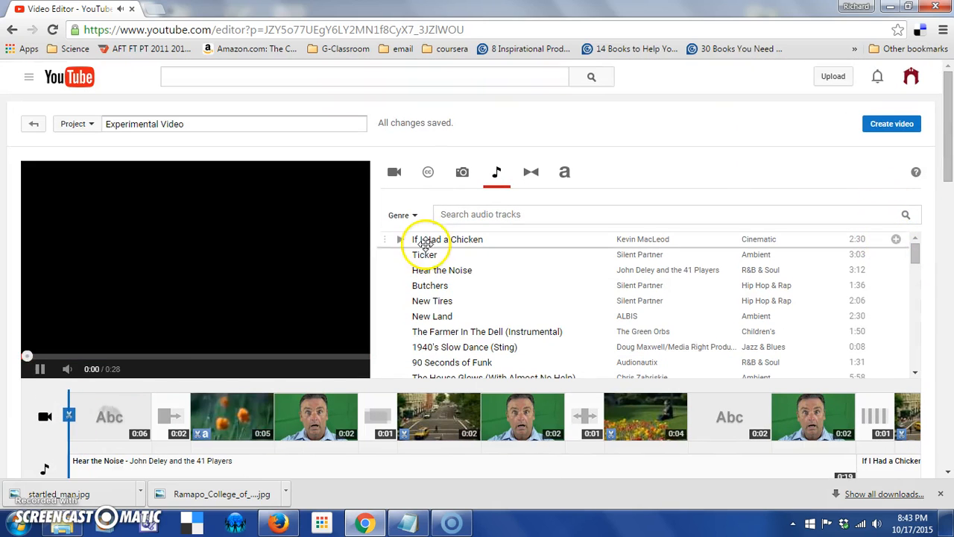
click(43, 371)
Trim the end of the If I Had a Chicken track to a 0:09 length, in line with the end of the video.
drag(951, 171, 926, 234)
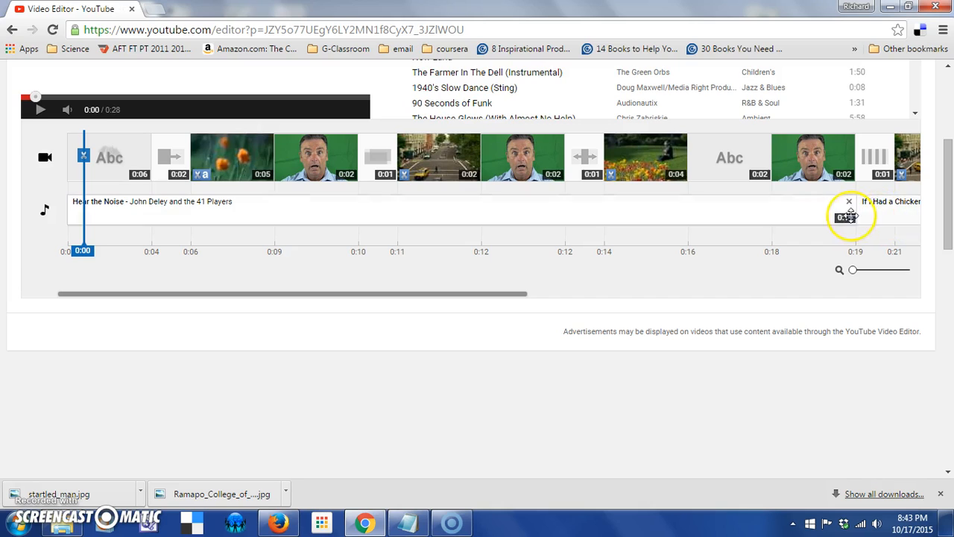
drag(511, 298, 919, 313)
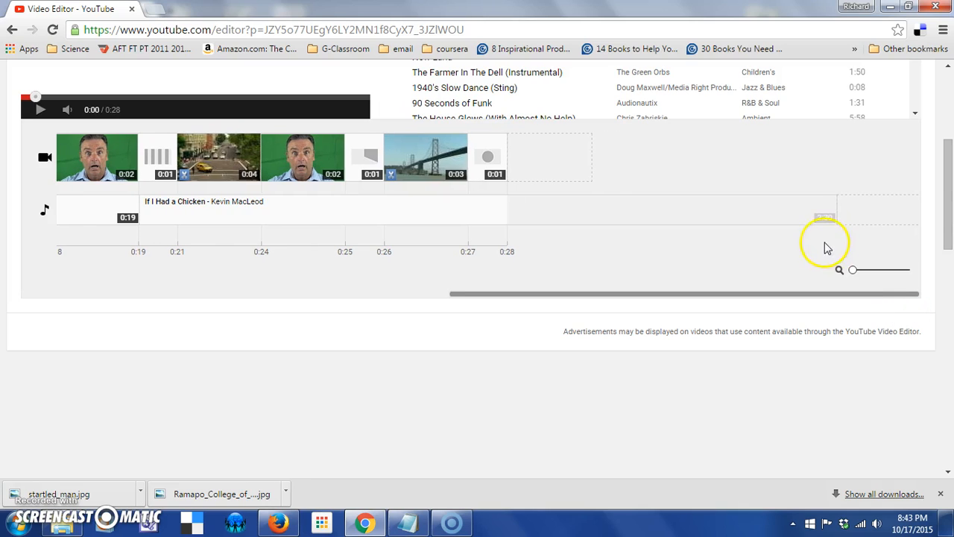
click(807, 206)
drag(842, 221, 512, 201)
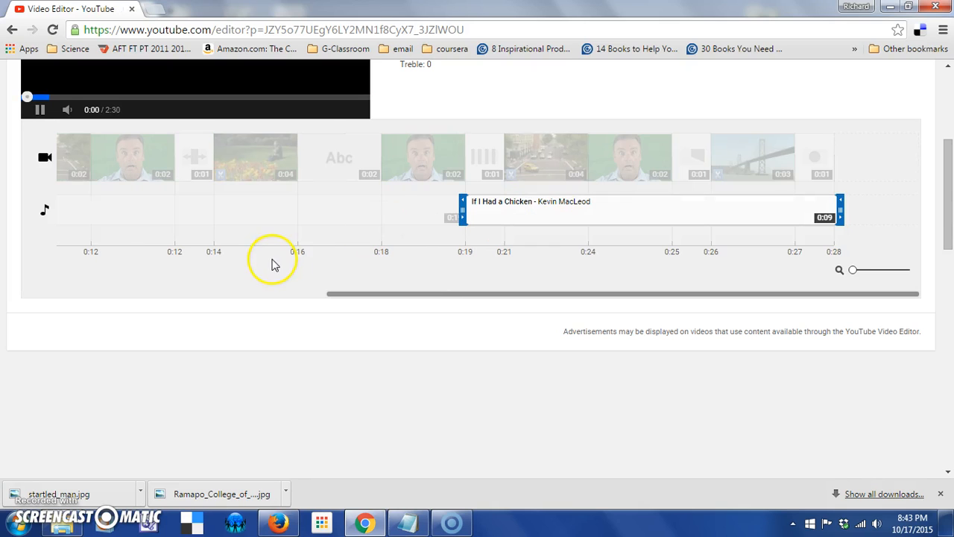
click(41, 110)
click(40, 110)
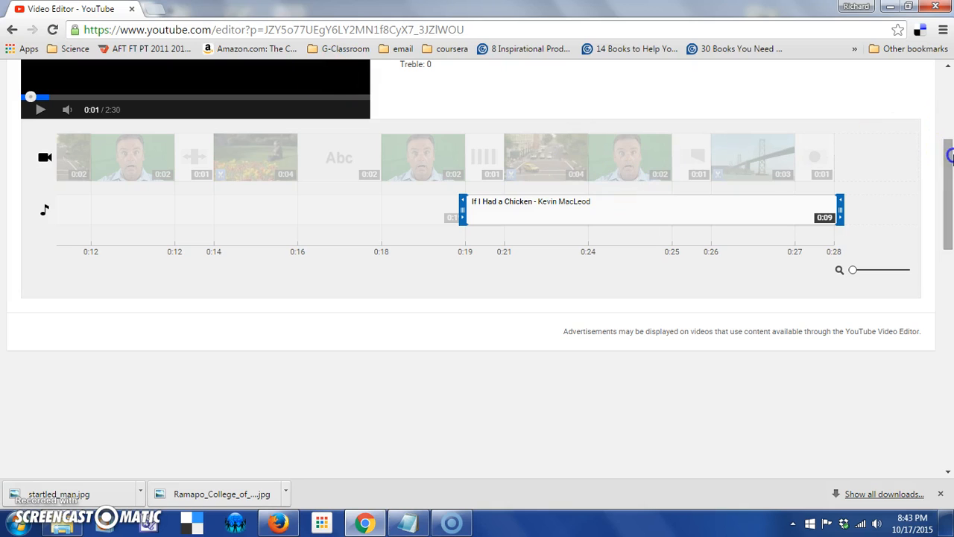
drag(949, 155, 950, 81)
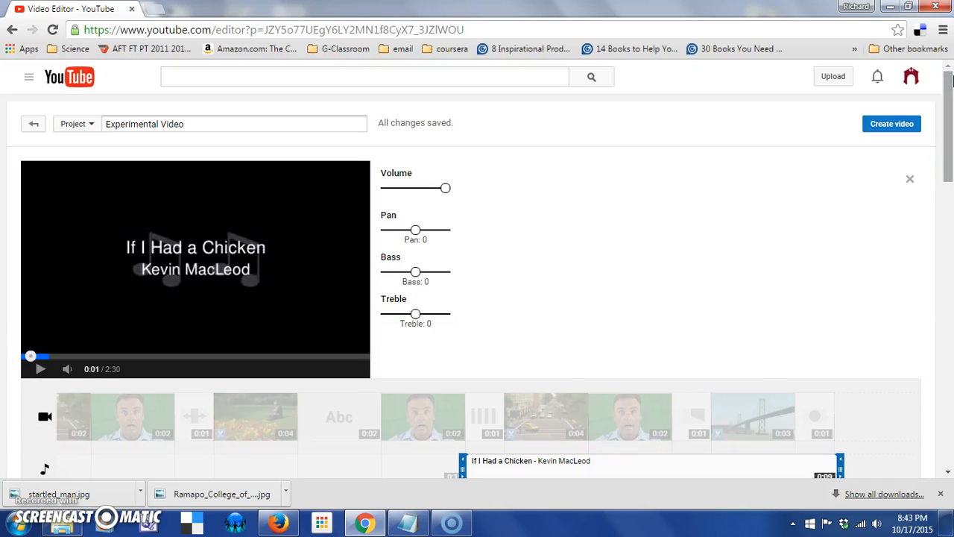